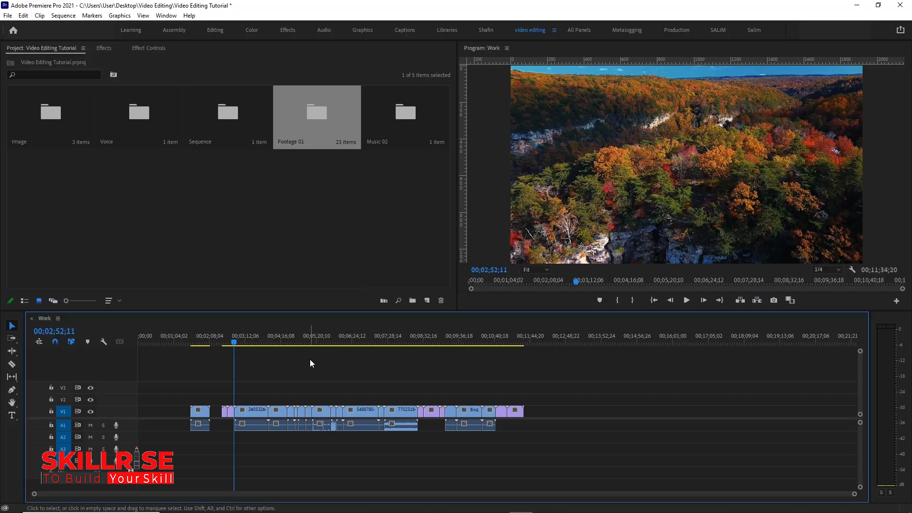
Step: Open the keyboard shortcuts settings, look through the list of application commands and their shortcuts, and close it without changes
{"action": "left_click", "coordinate": [24, 15]}
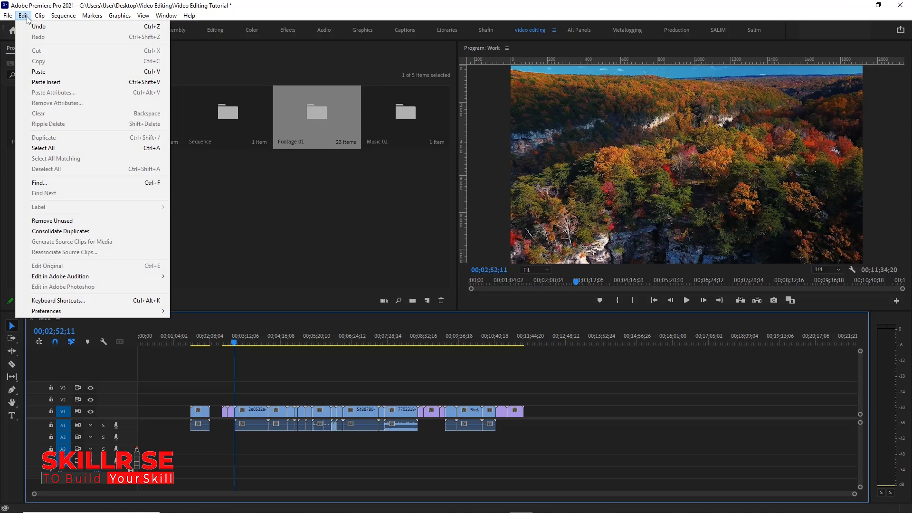
{"action": "left_click", "coordinate": [53, 300]}
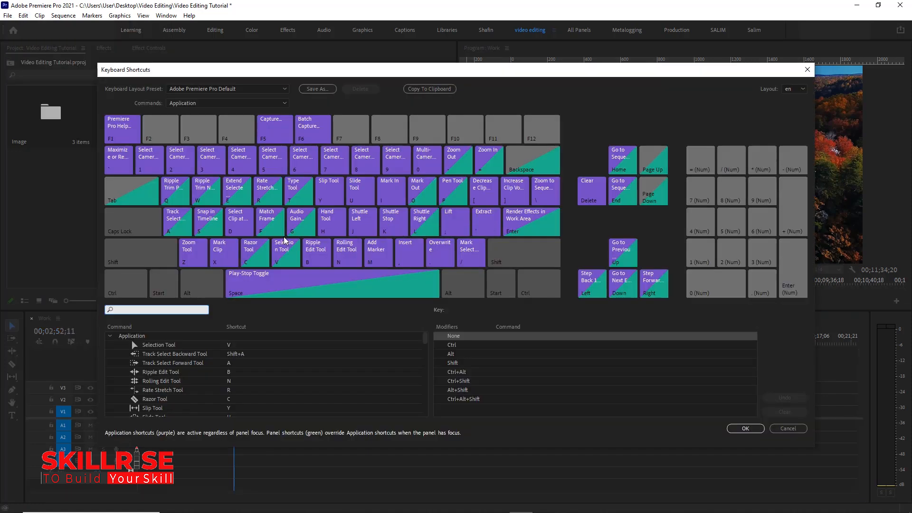
{"action": "scroll", "coordinate": [235, 355], "scroll_direction": "down", "scroll_amount": 10}
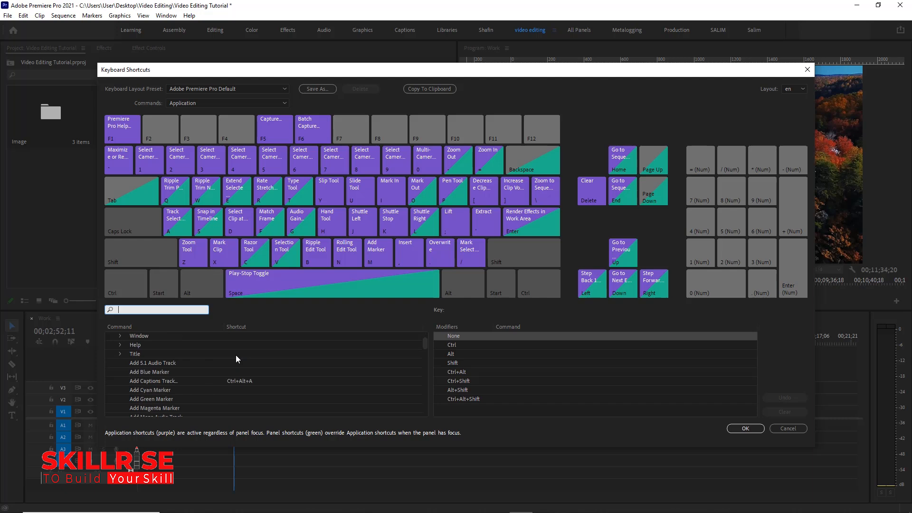
{"action": "scroll", "coordinate": [236, 354], "scroll_direction": "down", "scroll_amount": 6}
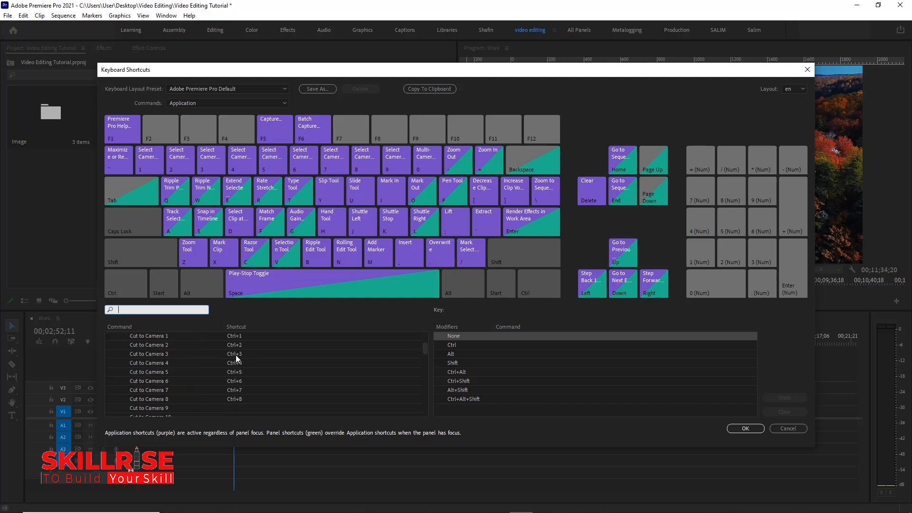
{"action": "scroll", "coordinate": [235, 354], "scroll_direction": "up", "scroll_amount": 15}
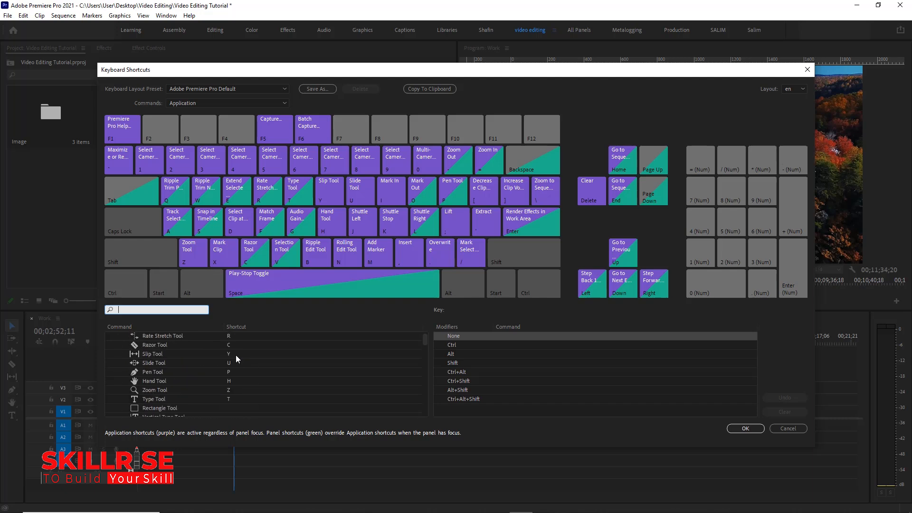
{"action": "left_click", "coordinate": [782, 430]}
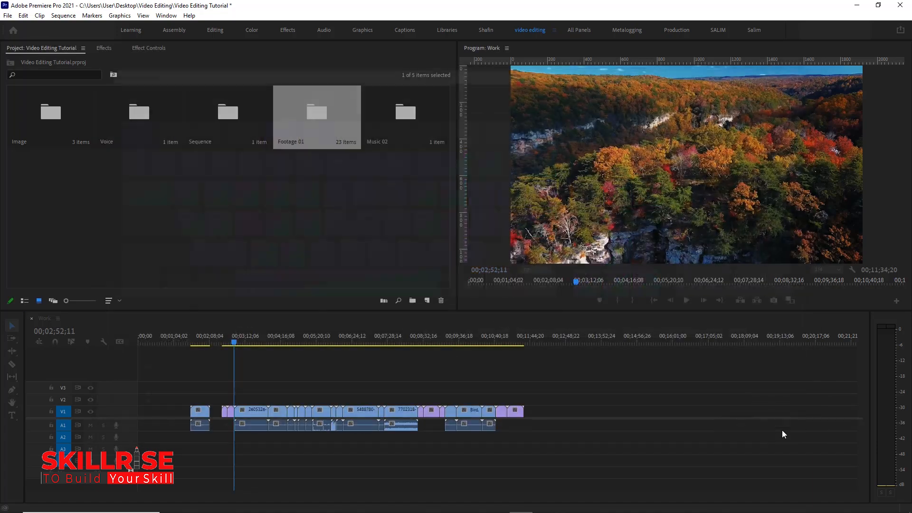
Step: Check the shortcut list in Illustrator, and in Premiere Pro copy the first 2605326 clip and paste-insert it at 00;10;43;14
{"action": "left_click", "coordinate": [498, 504]}
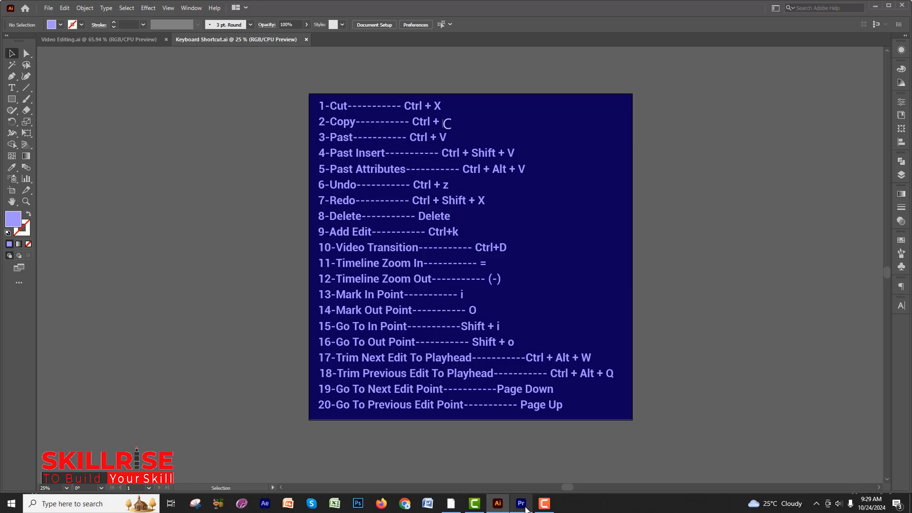
{"action": "left_click", "coordinate": [521, 503]}
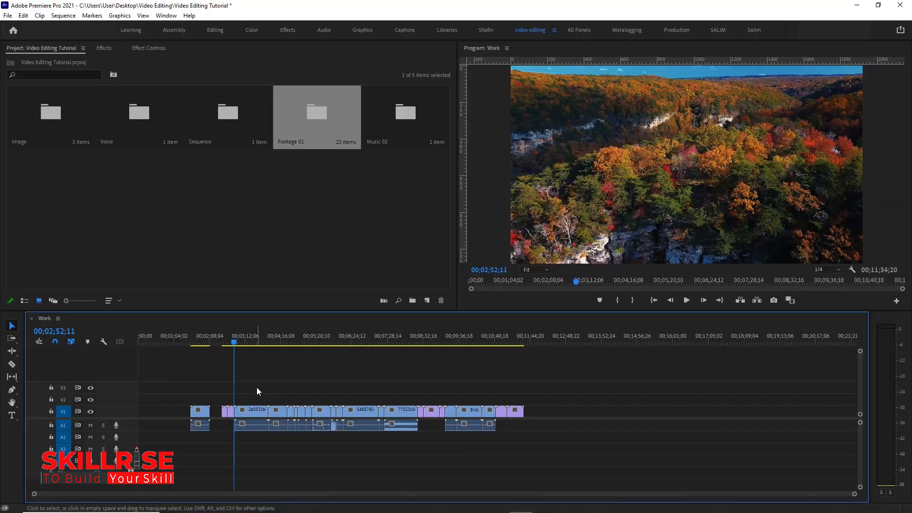
{"action": "left_click", "coordinate": [245, 425]}
{"action": "key", "text": "ctrl+equal"}
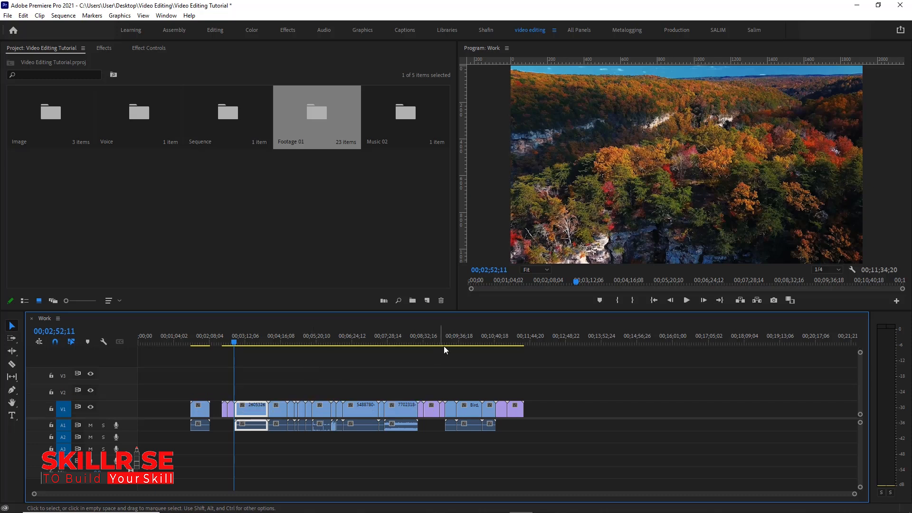
{"action": "left_click_drag", "start_coordinate": [473, 336], "coordinate": [496, 338]}
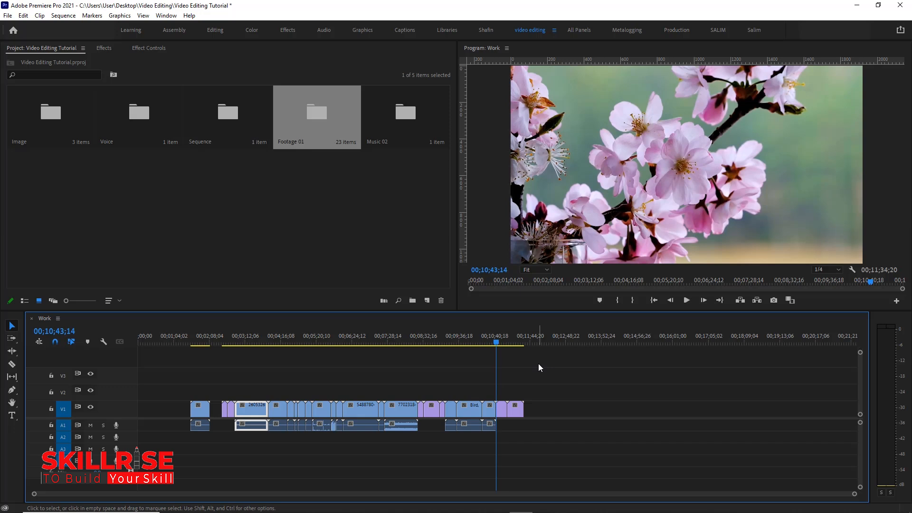
{"action": "key", "text": "shift"}
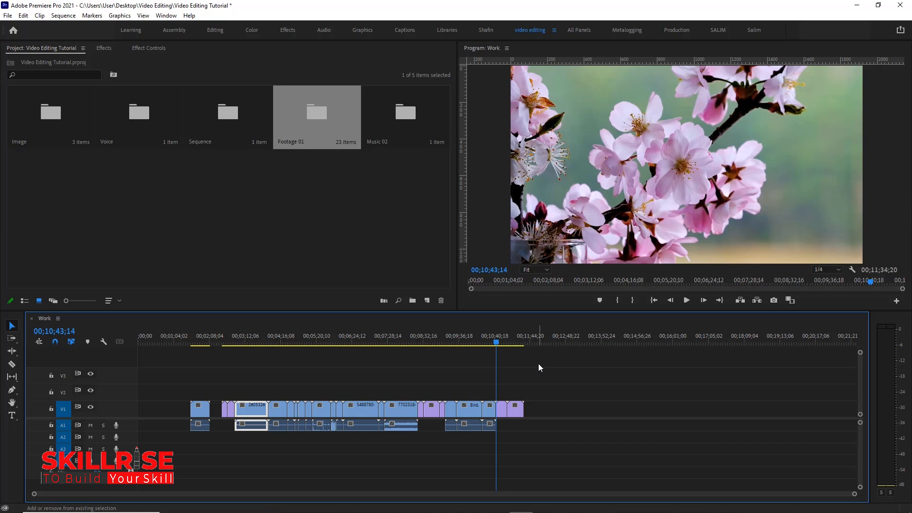
{"action": "key", "text": "ctrl+shift+v"}
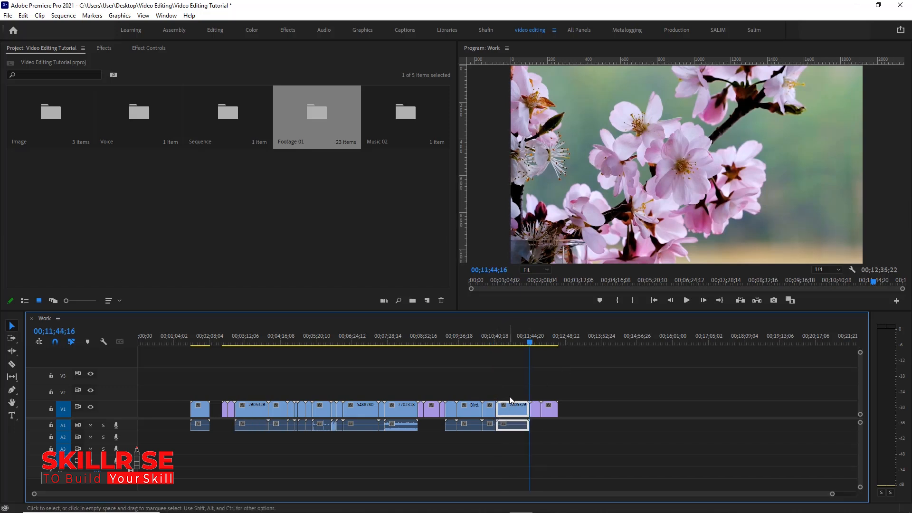
{"action": "left_click_drag", "start_coordinate": [538, 390], "coordinate": [555, 409]}
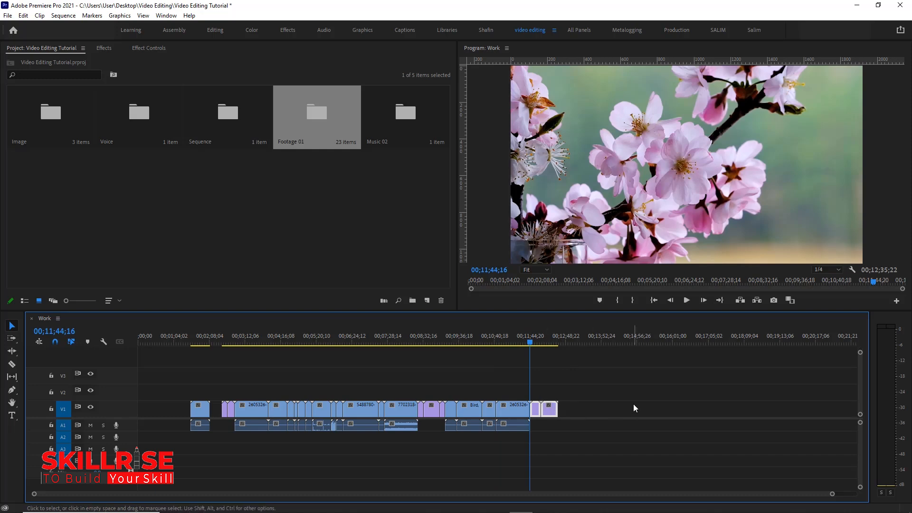
Step: Review the shortcut list in Illustrator, and in Premiere Pro inspect the effect settings of the pasted 2605326 clip and the 7702318 clip
{"action": "mouse_move", "coordinate": [519, 504]}
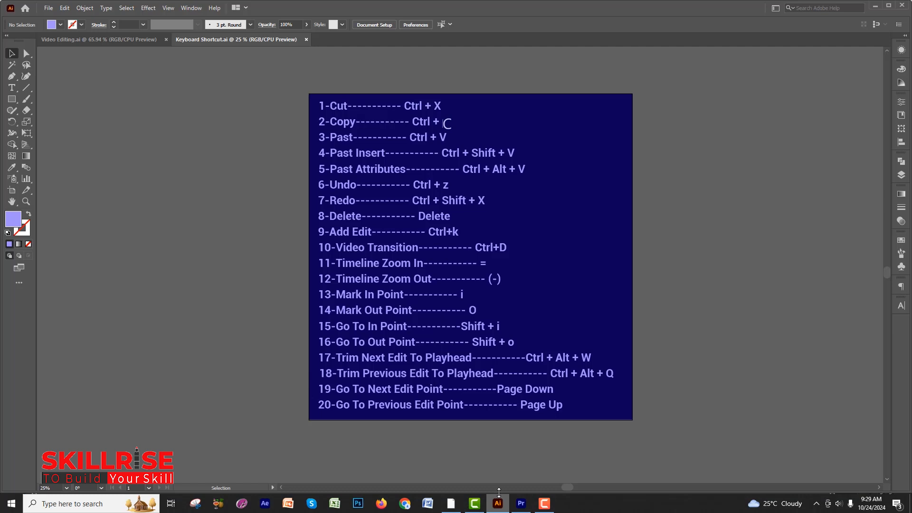
{"action": "left_click", "coordinate": [497, 503]}
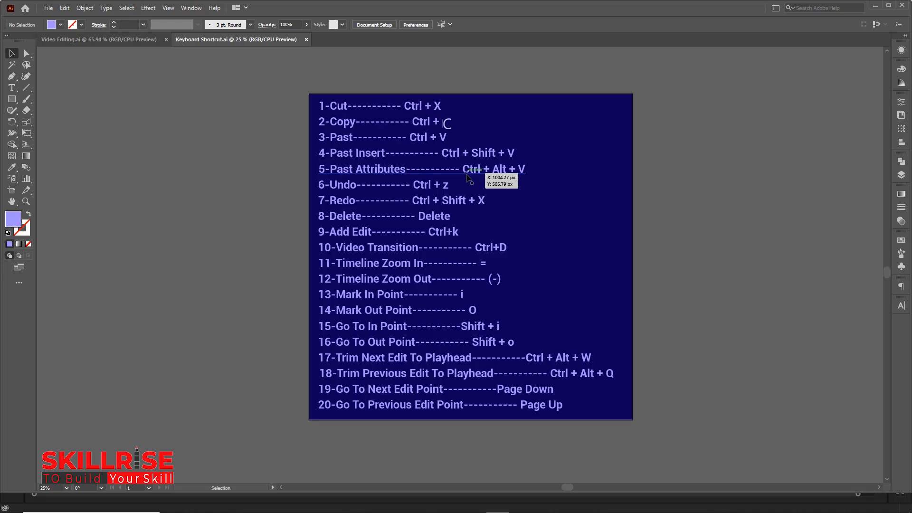
{"action": "left_click", "coordinate": [521, 509]}
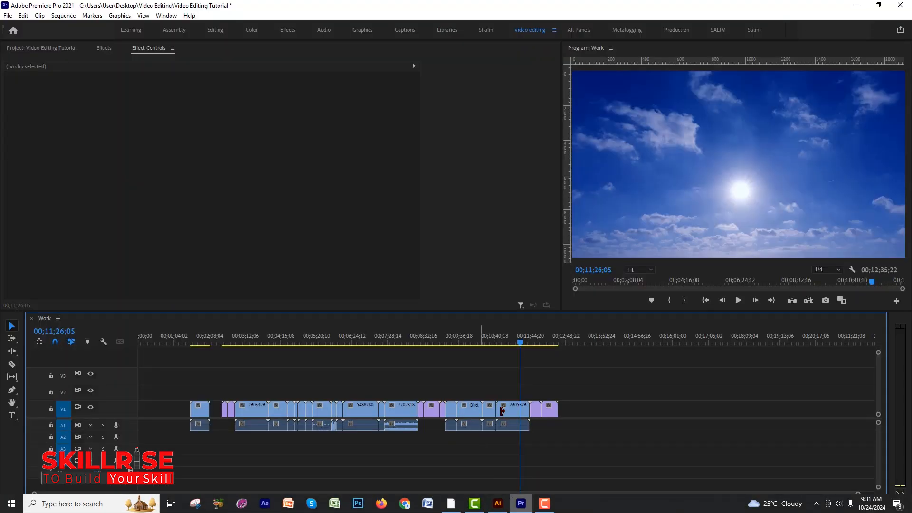
{"action": "left_click", "coordinate": [512, 408]}
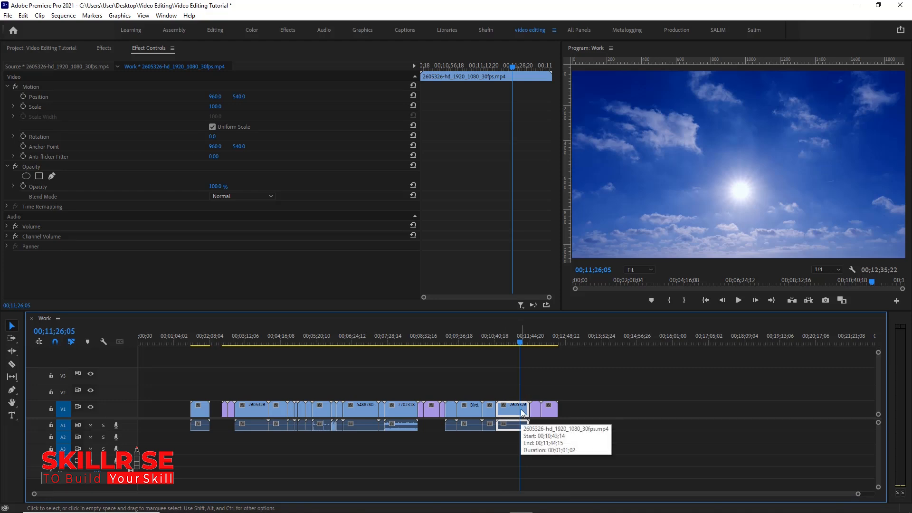
{"action": "left_click", "coordinate": [391, 343]}
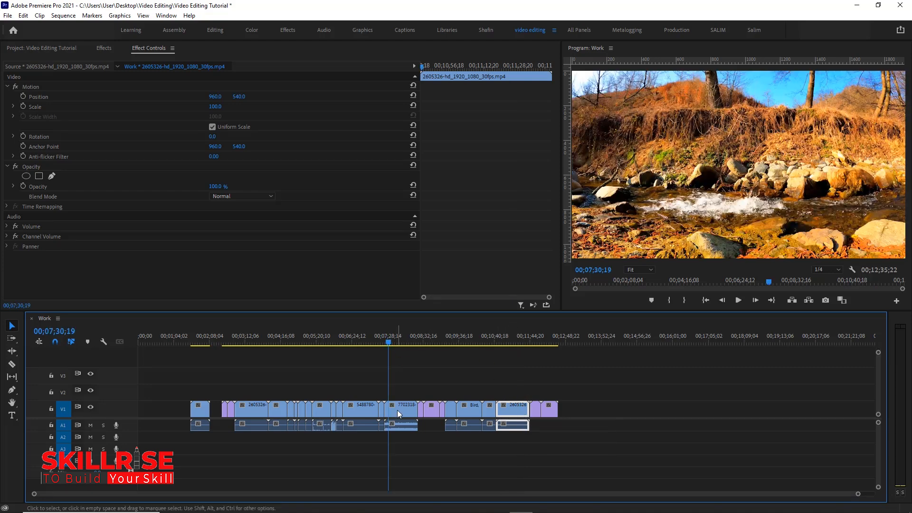
{"action": "left_click", "coordinate": [397, 409]}
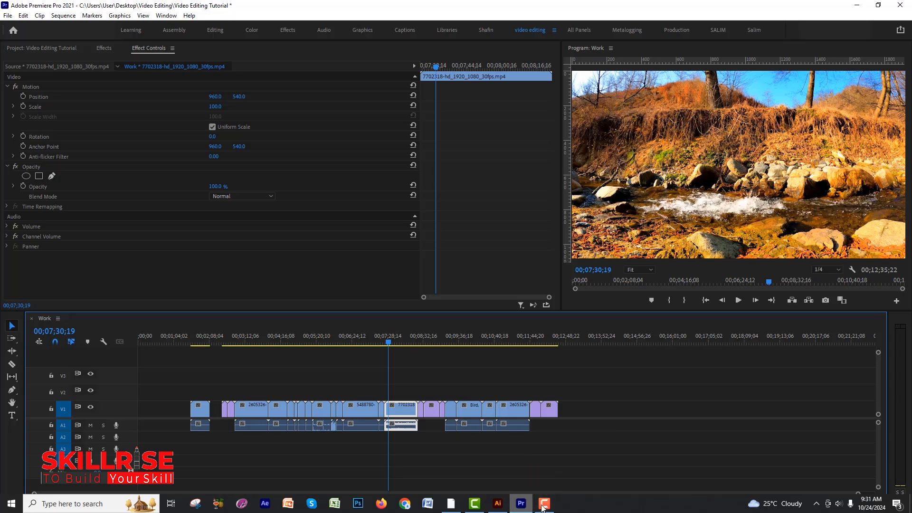
Step: Check the shortcut list in Illustrator, and in Premiere Pro delete the 7702318 clip and undo the deletion
{"action": "left_click", "coordinate": [498, 507]}
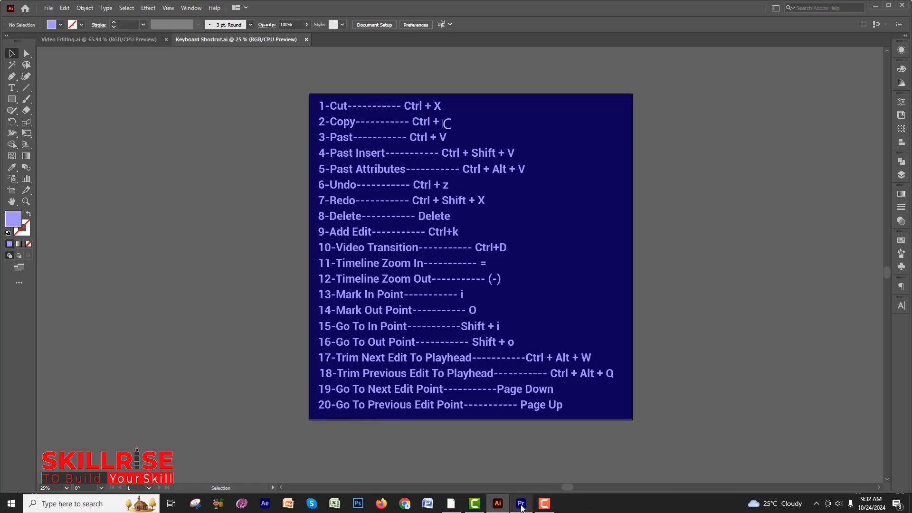
{"action": "left_click", "coordinate": [521, 505]}
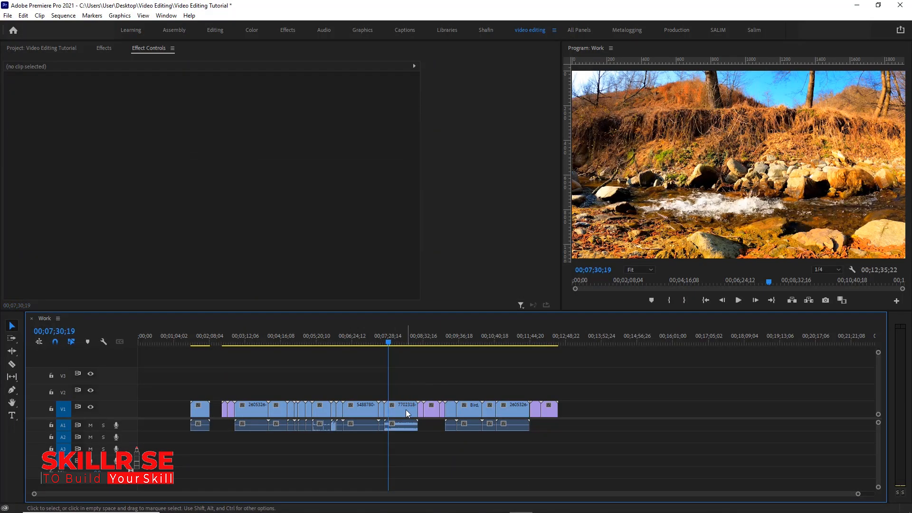
{"action": "key", "text": "Delete"}
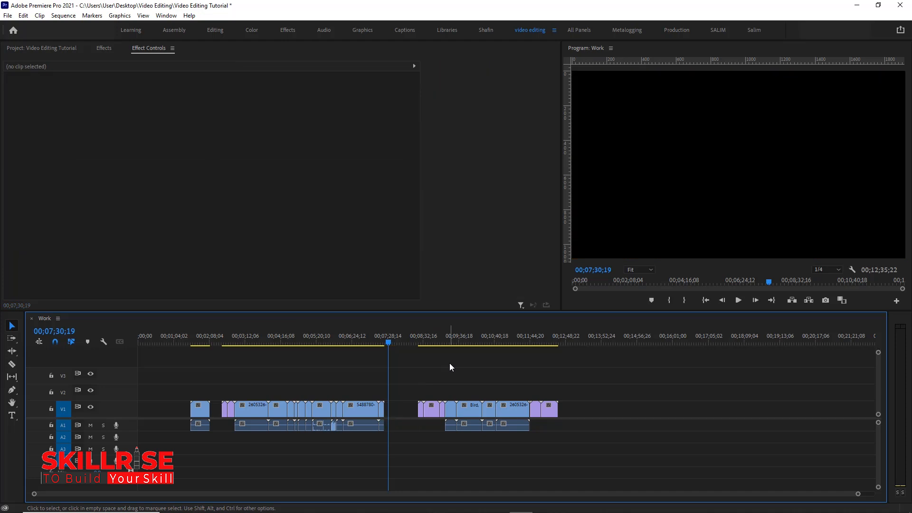
{"action": "key", "text": "ctrl+z"}
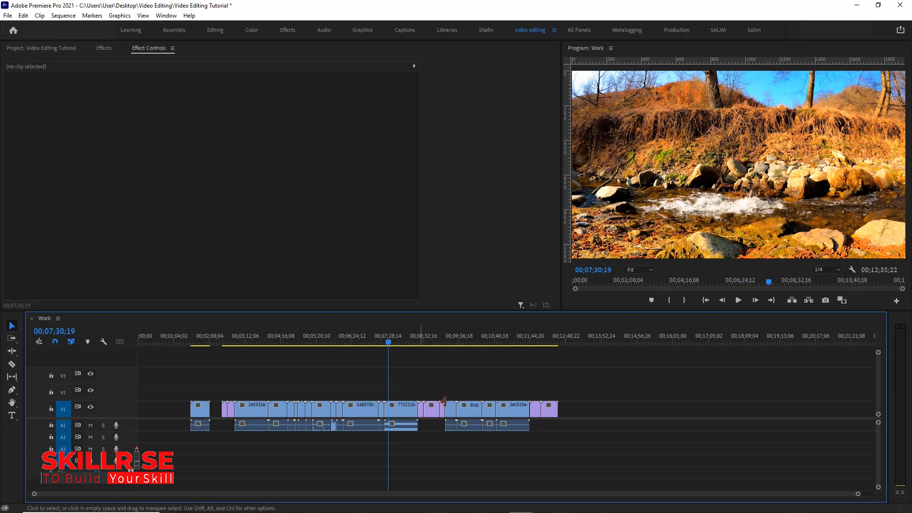
Step: Check the shortcut list in Illustrator, and in Premiere Pro split the pasted 2605326 clip at 00;11;09;03
{"action": "left_click", "coordinate": [503, 507]}
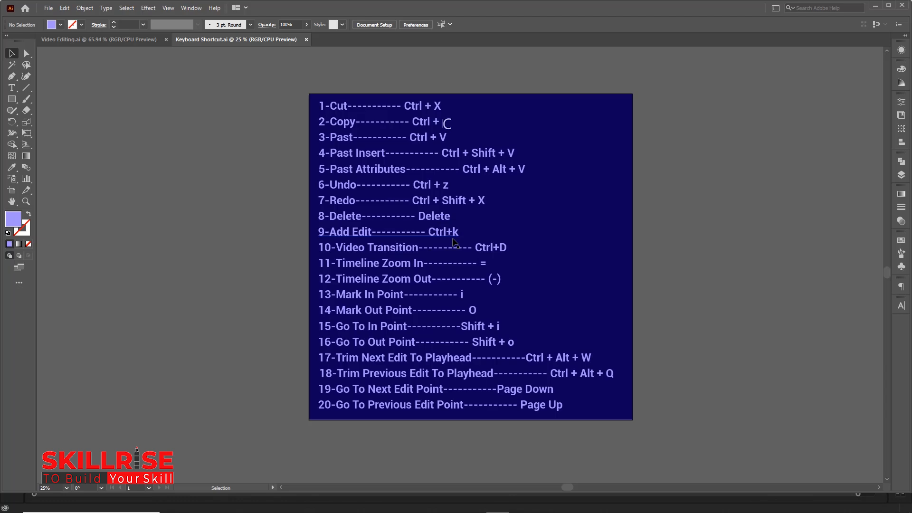
{"action": "left_click", "coordinate": [523, 505]}
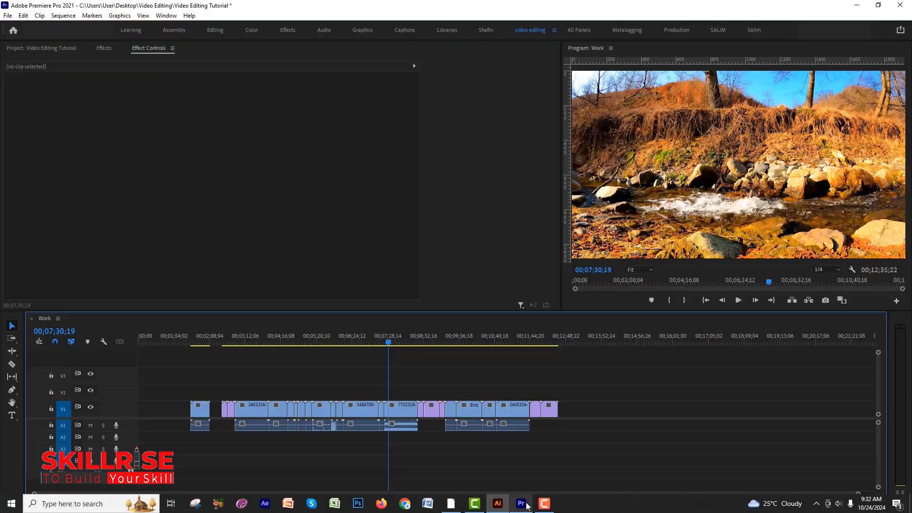
{"action": "left_click", "coordinate": [506, 339]}
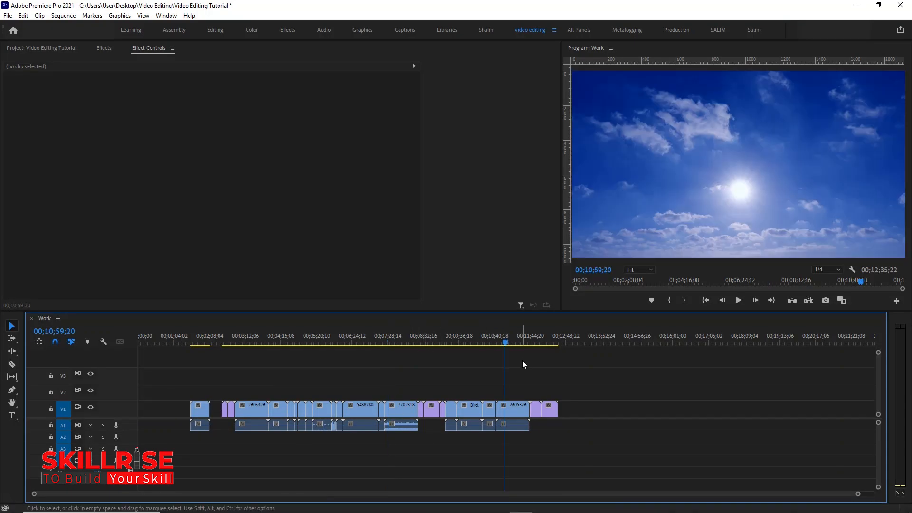
{"action": "left_click", "coordinate": [509, 339]}
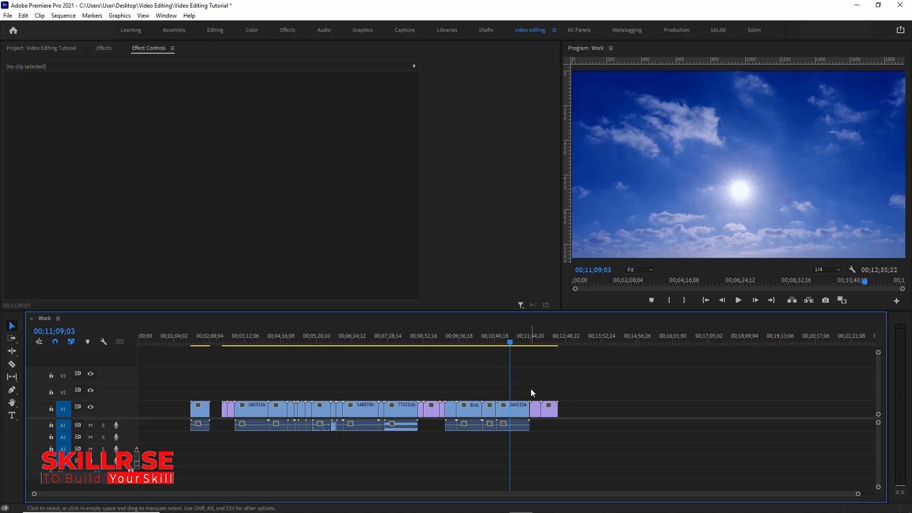
{"action": "left_click", "coordinate": [518, 338]}
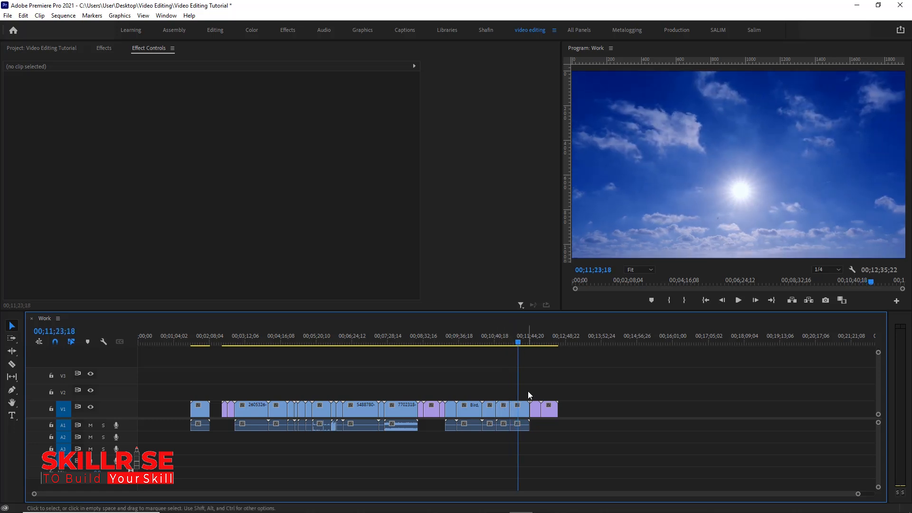
Step: Expand the timeline tracks and split the first 2605326 clip at 00;03;20;17, moving the playhead on to 00;03;30;24
{"action": "key", "text": "shift+equal"}
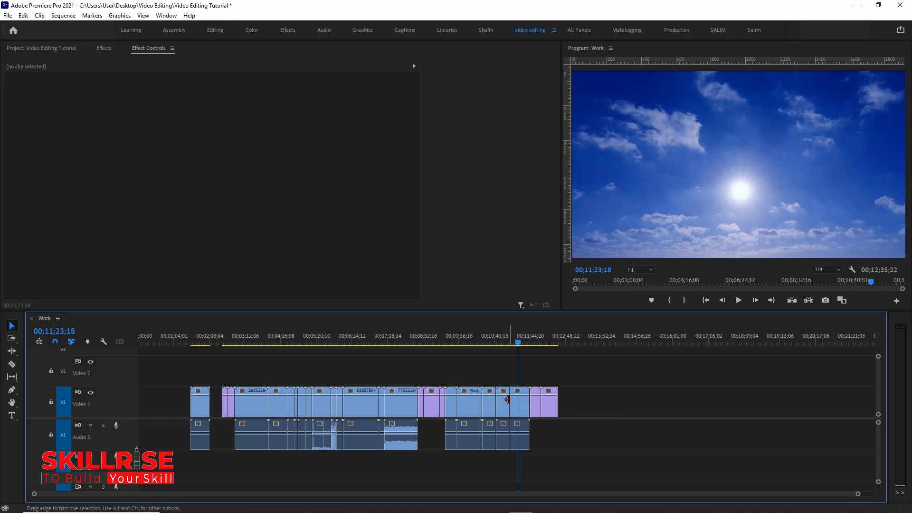
{"action": "left_click", "coordinate": [250, 338]}
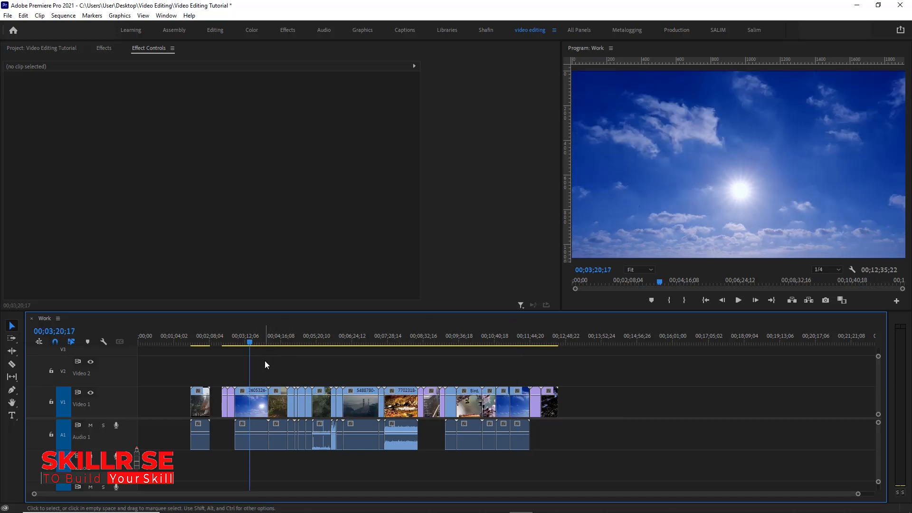
{"action": "key", "text": "ctrl+k"}
{"action": "left_click_drag", "start_coordinate": [250, 342], "coordinate": [255, 342]}
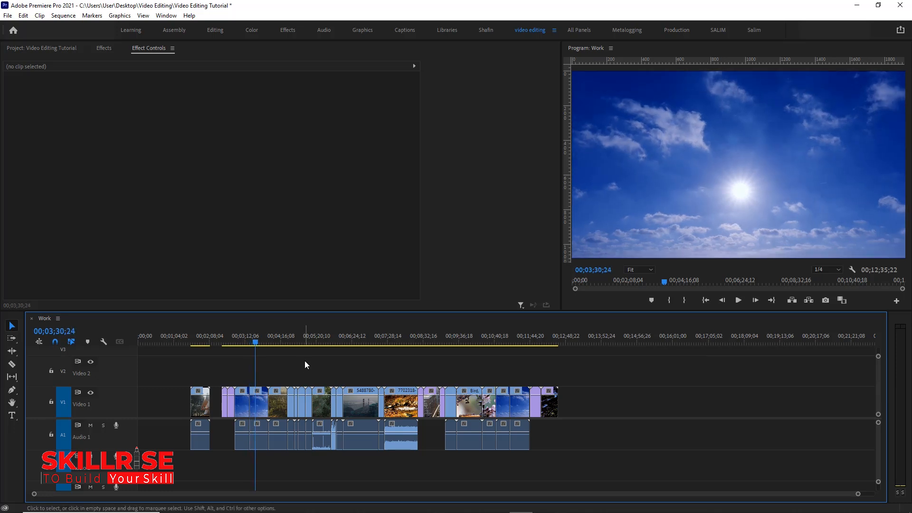
Step: Check the shortcut list in Illustrator, and in Premiere Pro zoom the timeline in around 00;08;38;28 and back out
{"action": "left_click", "coordinate": [497, 502]}
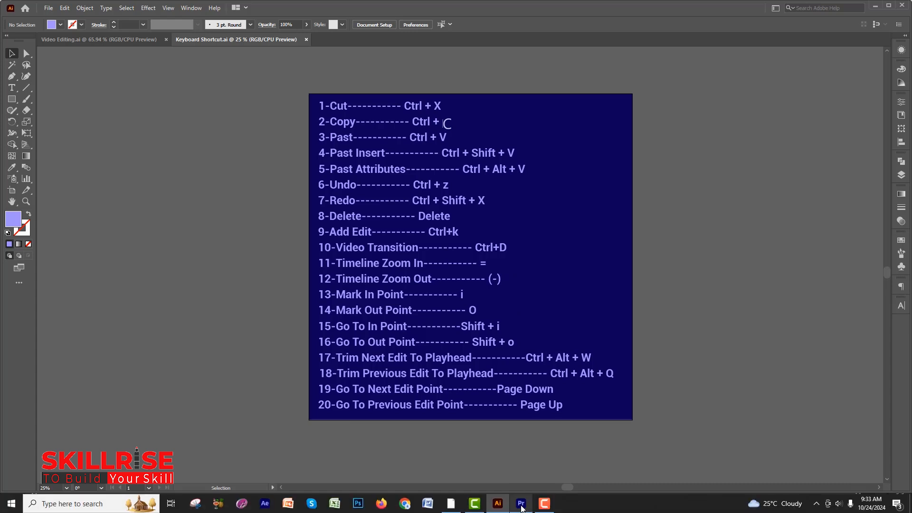
{"action": "left_click", "coordinate": [521, 504]}
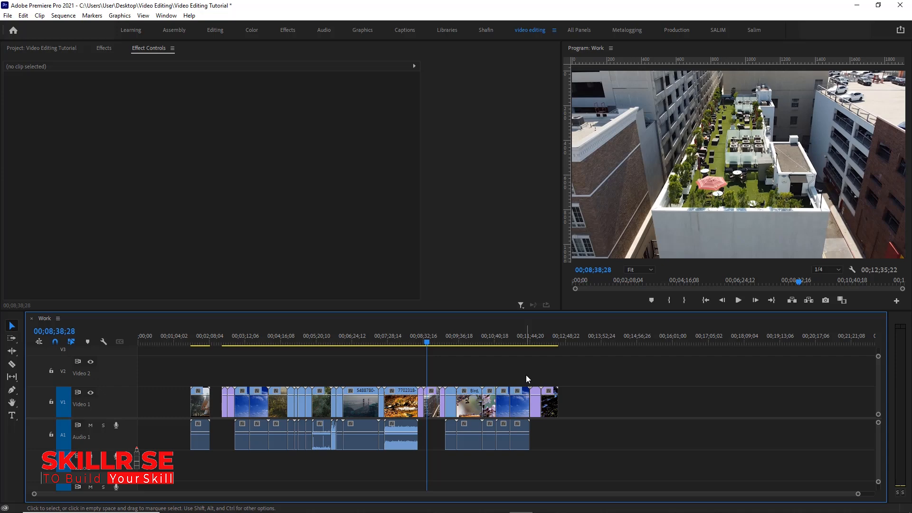
{"action": "key", "text": "equal"}
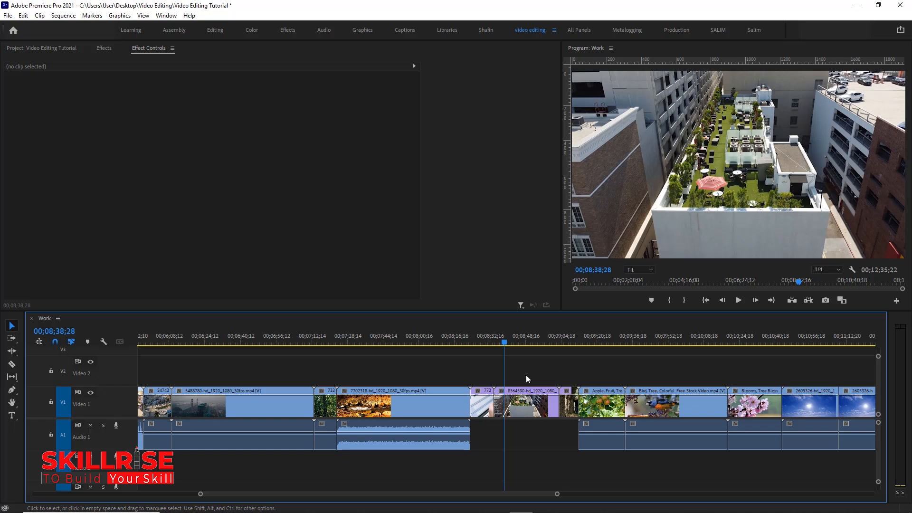
{"action": "key", "text": "minus"}
{"action": "key", "text": "minus"}
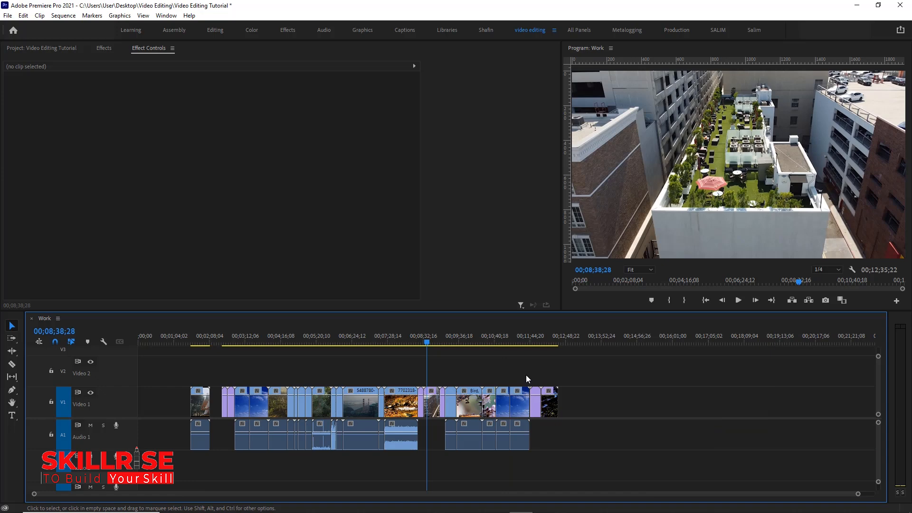
Step: Check the shortcut list in Illustrator, and in Premiere Pro mark an In point at 00;10;10;20 and an Out point at 00;12;11;01
{"action": "key", "text": "minus"}
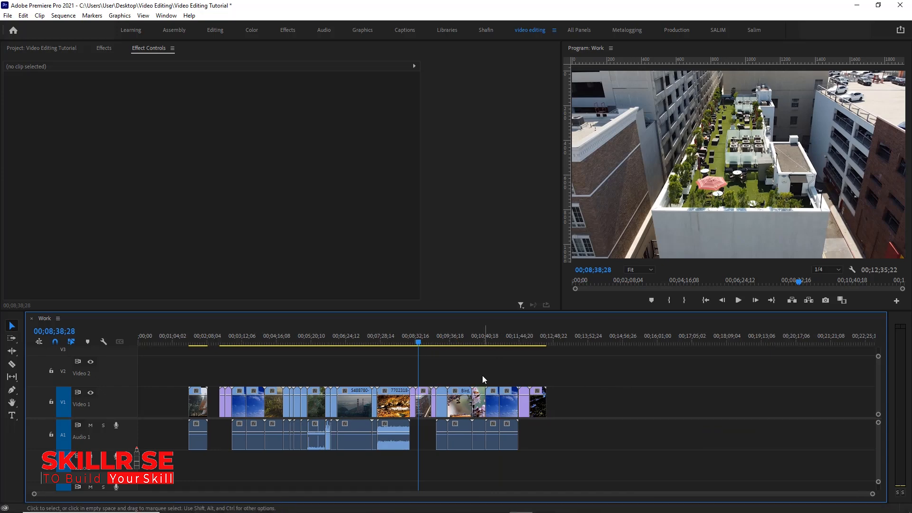
{"action": "left_click", "coordinate": [498, 507]}
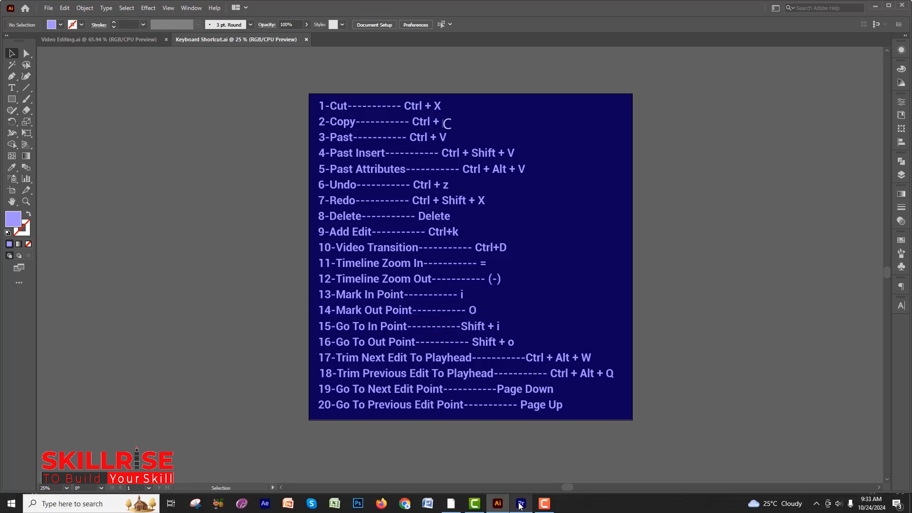
{"action": "left_click", "coordinate": [520, 506]}
{"action": "left_click_drag", "start_coordinate": [454, 341], "coordinate": [468, 343]}
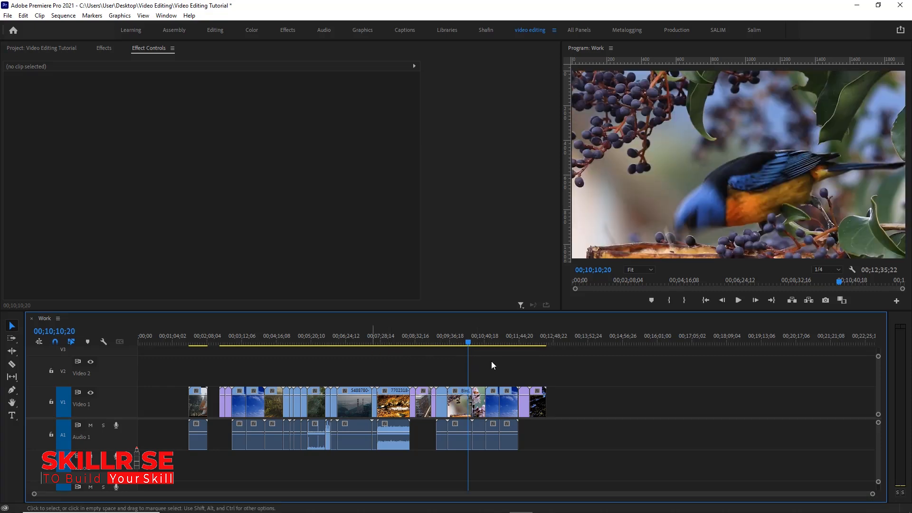
{"action": "key", "text": "i"}
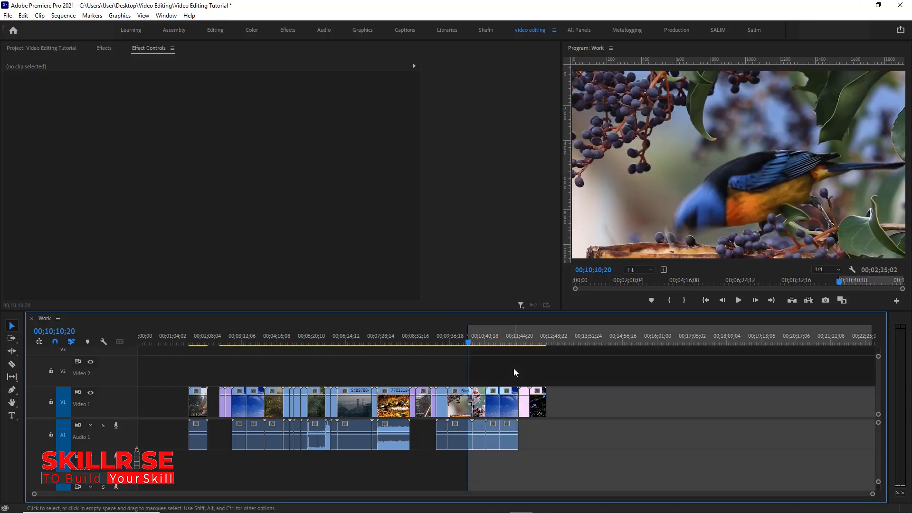
{"action": "left_click", "coordinate": [534, 341]}
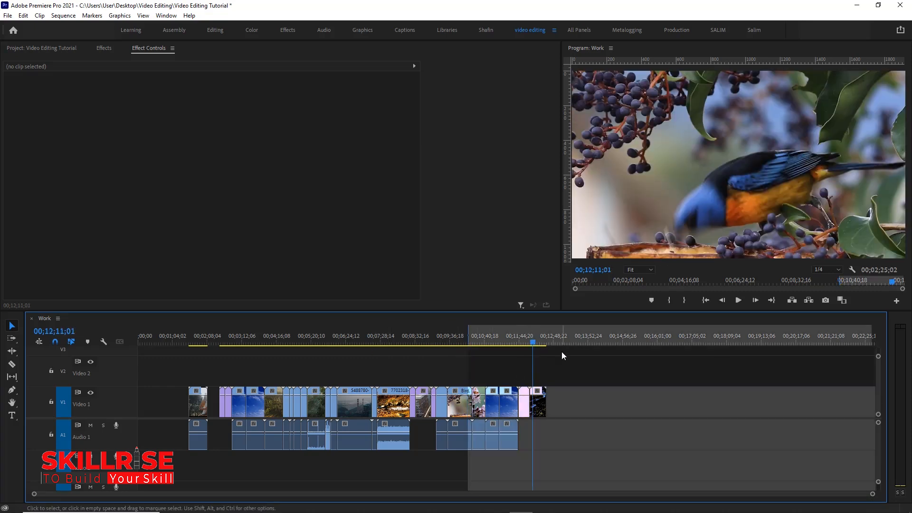
{"action": "key", "text": "o"}
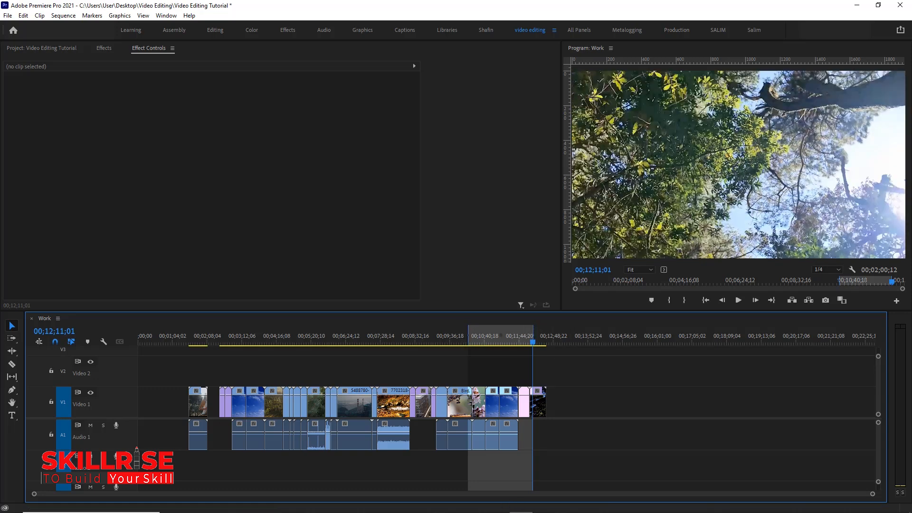
Step: Check the shortcut list in Illustrator, and in Premiere Pro send the playhead to the In point and on to the Out point
{"action": "left_click", "coordinate": [498, 506]}
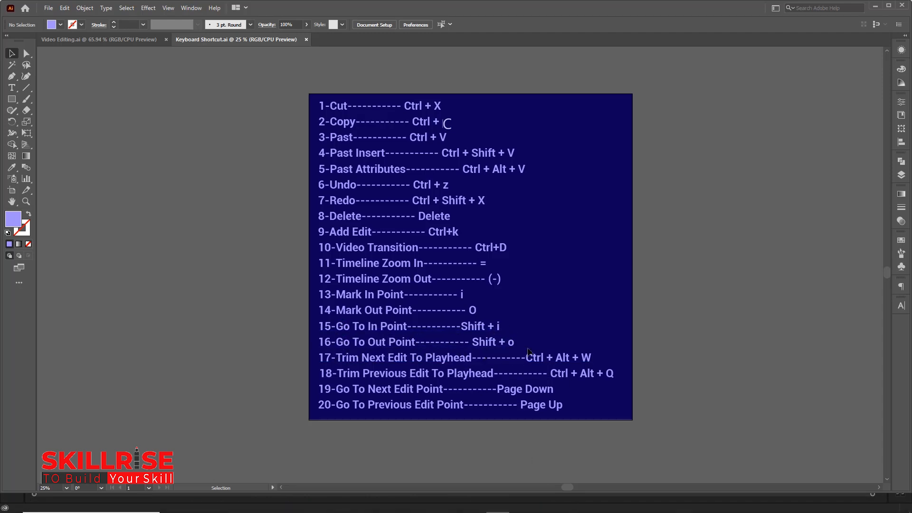
{"action": "left_click", "coordinate": [521, 503]}
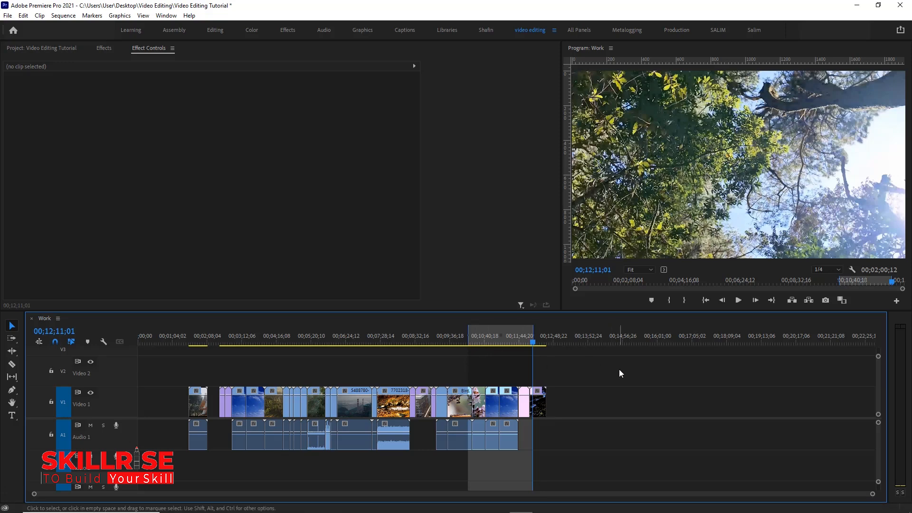
{"action": "key", "text": "shift+i"}
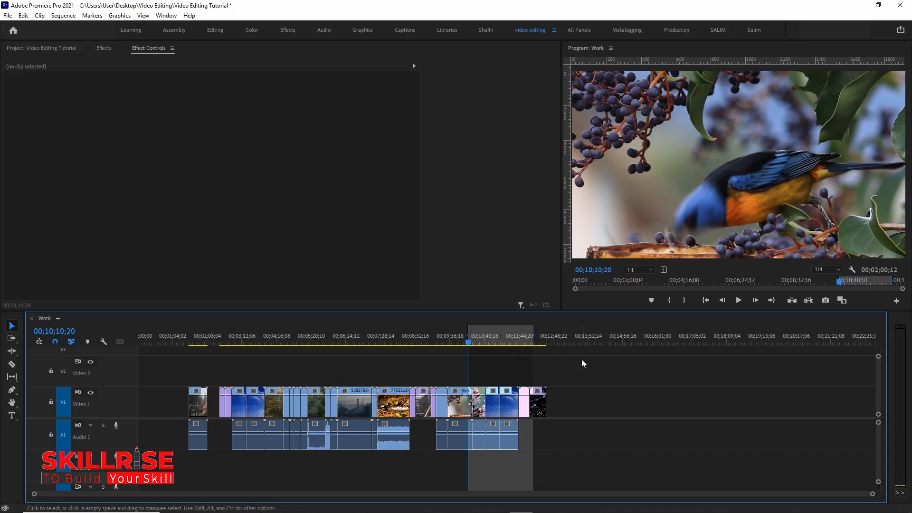
{"action": "key", "text": "shift+o"}
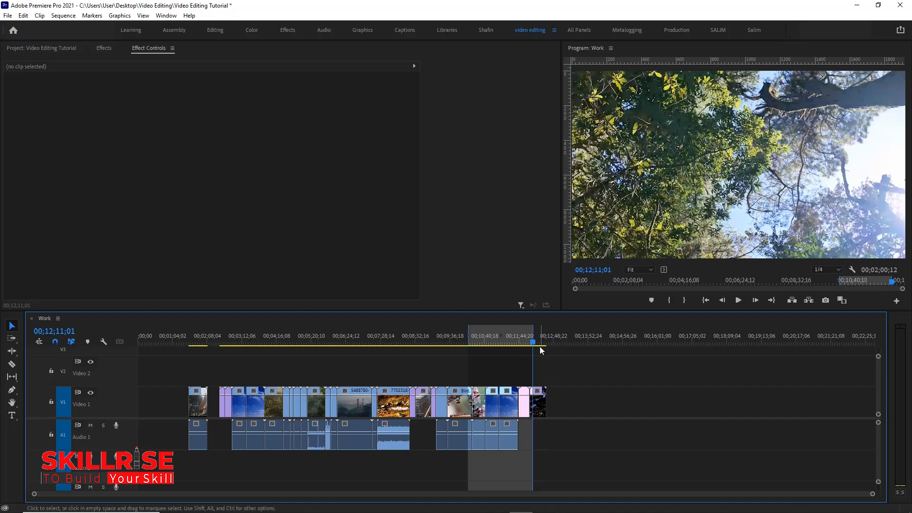
Step: Check the shortcut list in Illustrator, and in Premiere Pro trim the first clip's start to 00;01;41;00 and its end to 00;02;06;26
{"action": "left_click", "coordinate": [496, 503]}
{"action": "left_click", "coordinate": [193, 342]}
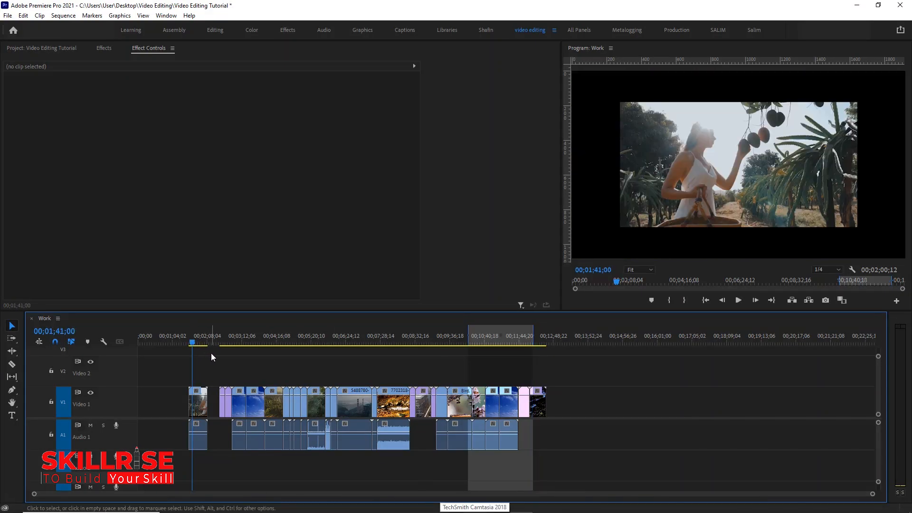
{"action": "key", "text": "equal"}
{"action": "key", "text": "equal"}
{"action": "key", "text": "equal"}
{"action": "key", "text": "equal"}
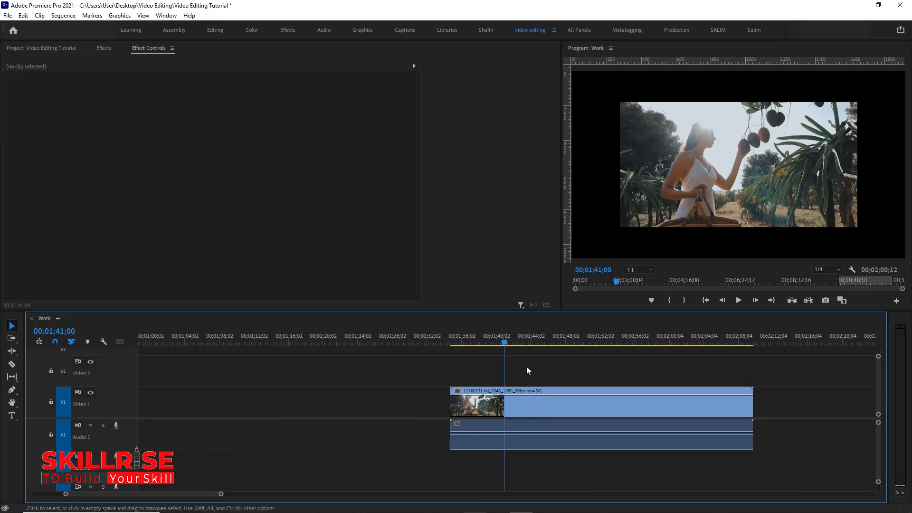
{"action": "key", "text": "shift+q"}
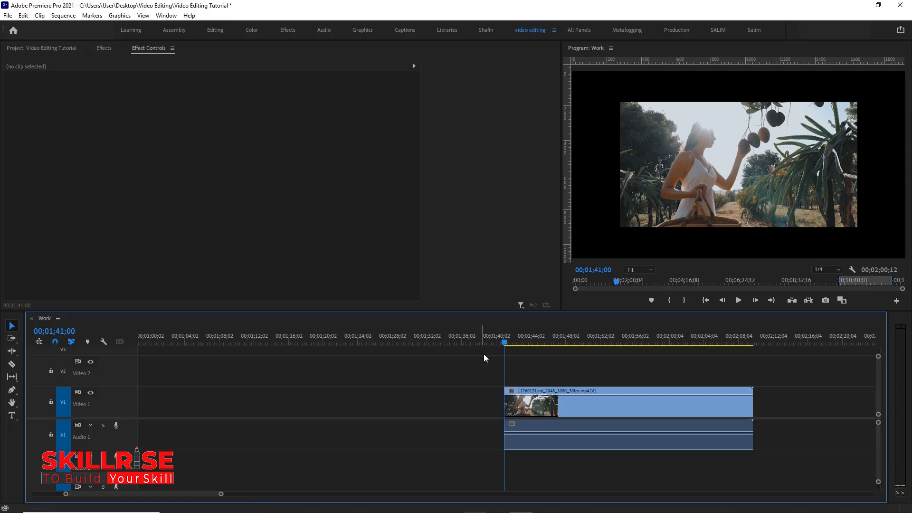
{"action": "left_click_drag", "start_coordinate": [717, 335], "coordinate": [727, 337]}
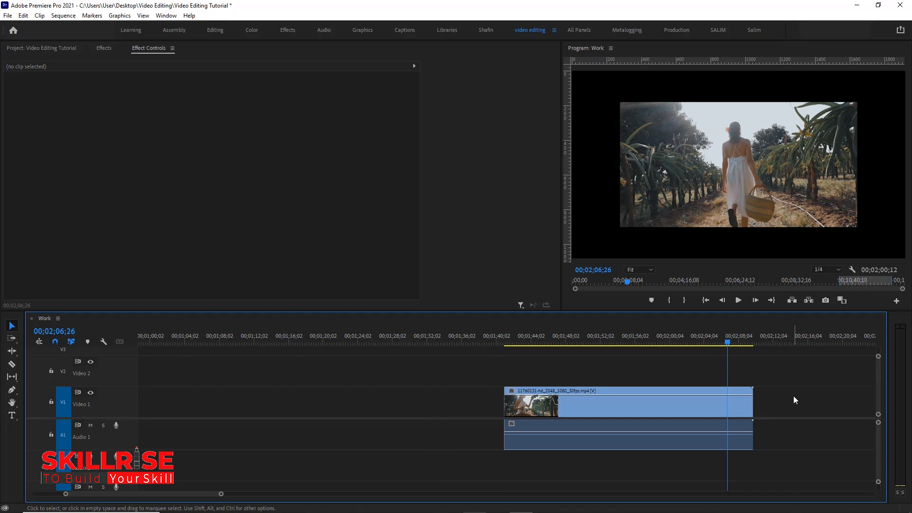
{"action": "key", "text": "w"}
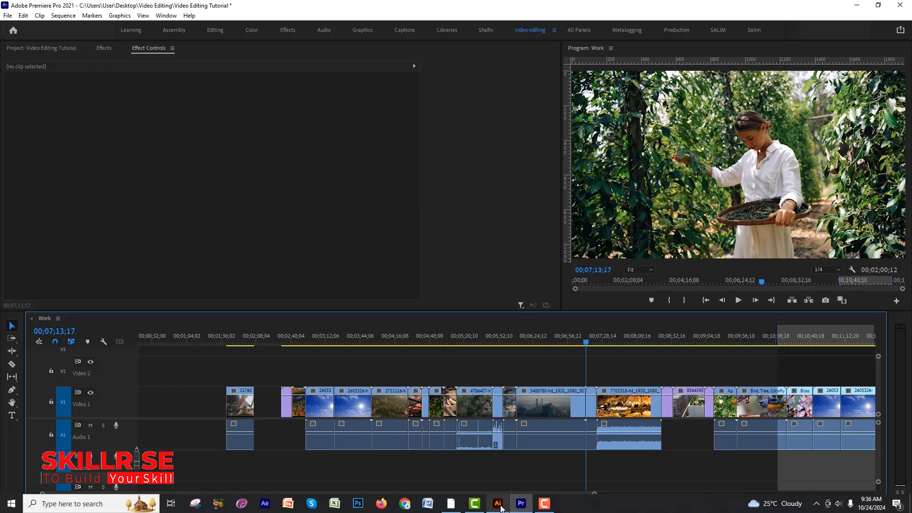
Step: Check the shortcut list in Illustrator, and in Premiere Pro jump from 00;05;47;28 back through the previous edit points to 00;04;48;09
{"action": "left_click", "coordinate": [498, 504]}
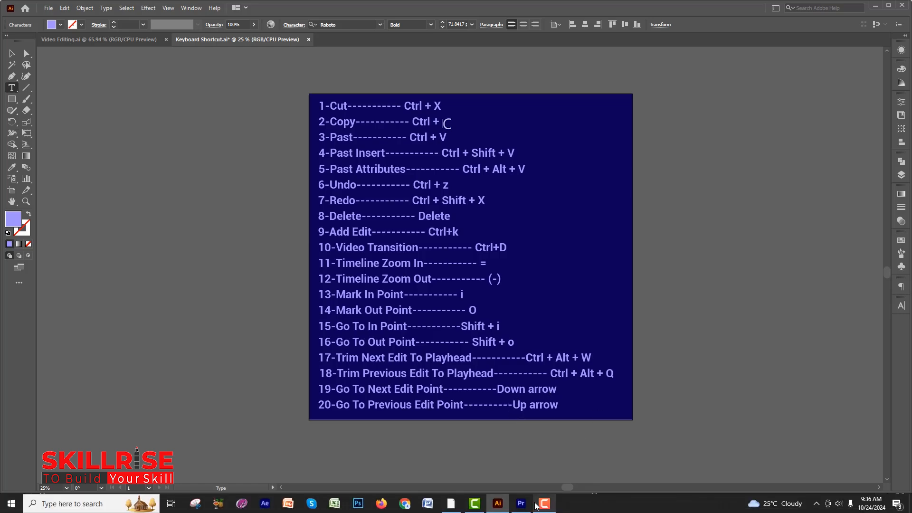
{"action": "left_click", "coordinate": [523, 504]}
{"action": "left_click_drag", "start_coordinate": [451, 343], "coordinate": [491, 356]}
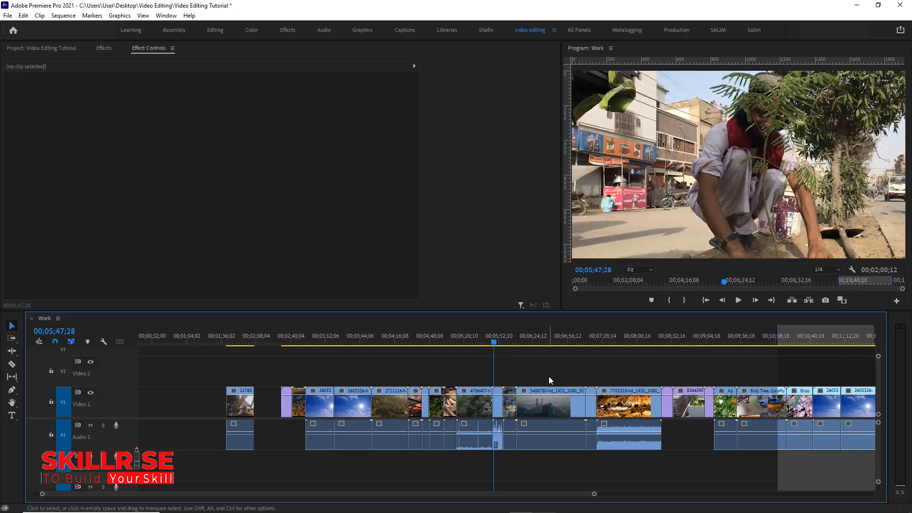
{"action": "key", "text": "Up"}
{"action": "key", "text": "Up"}
{"action": "key", "text": "Up"}
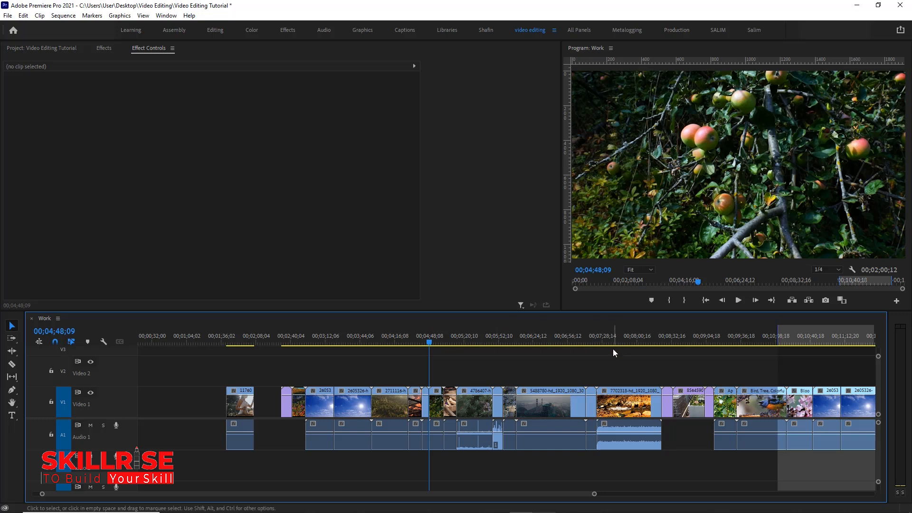
Step: Jump the playhead forward through the following edit points to 00;08;23;21, at the end of the 7702318 clip's audio
{"action": "key", "text": "Down"}
{"action": "key", "text": "Down"}
{"action": "key", "text": "Down"}
{"action": "key", "text": "Down"}
{"action": "key", "text": "Down"}
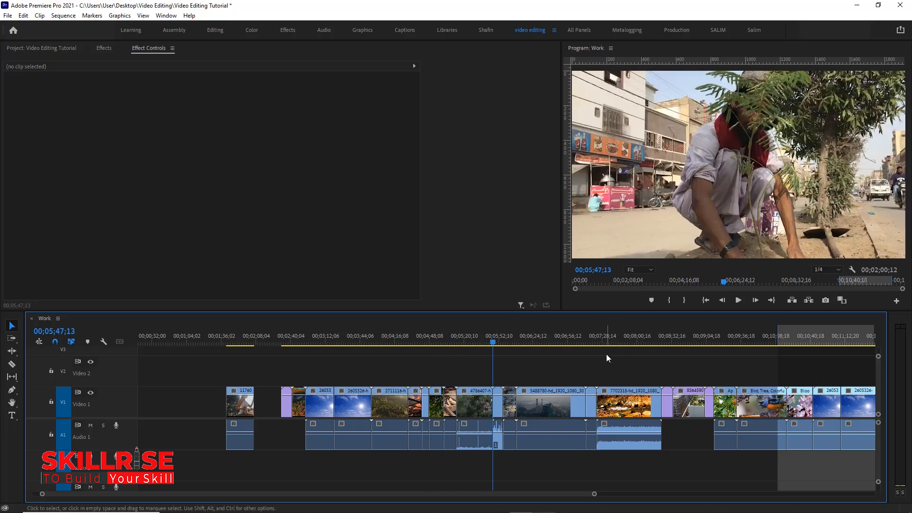
{"action": "key", "text": "Down"}
{"action": "key", "text": "Down"}
{"action": "key", "text": "Down"}
{"action": "key", "text": "Down"}
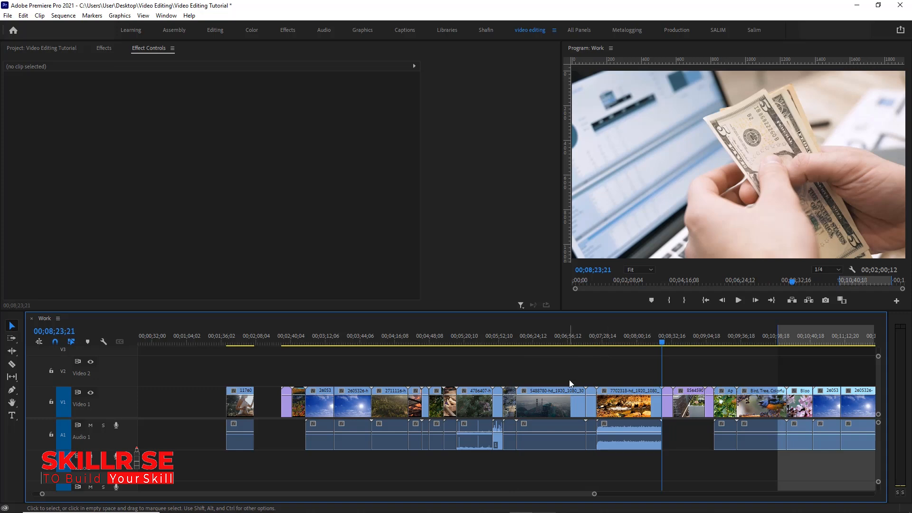
Step: Switch to Illustrator and review the complete list of twenty keyboard shortcuts
{"action": "left_click", "coordinate": [499, 503]}
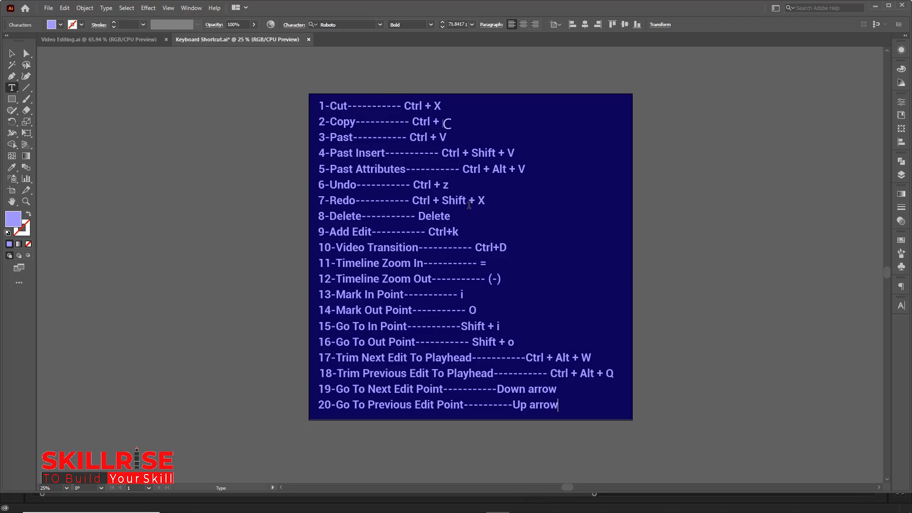
{"action": "left_click", "coordinate": [545, 503]}
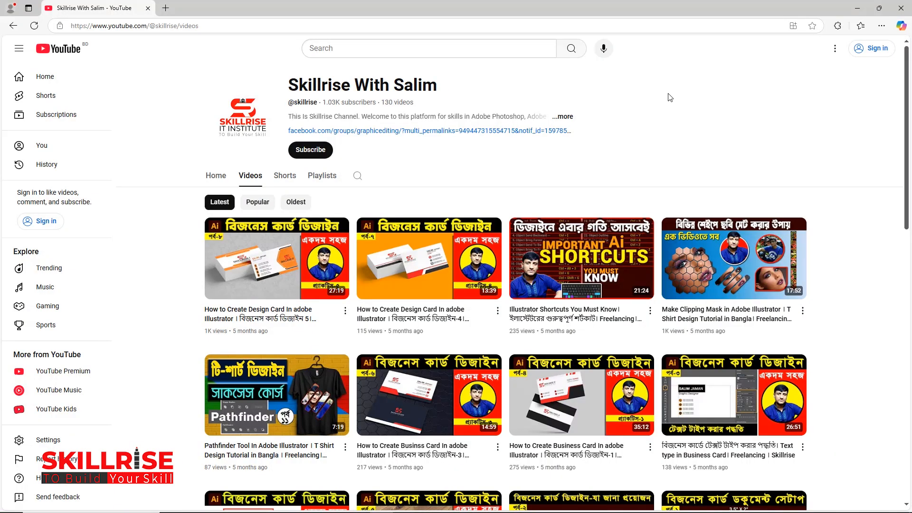